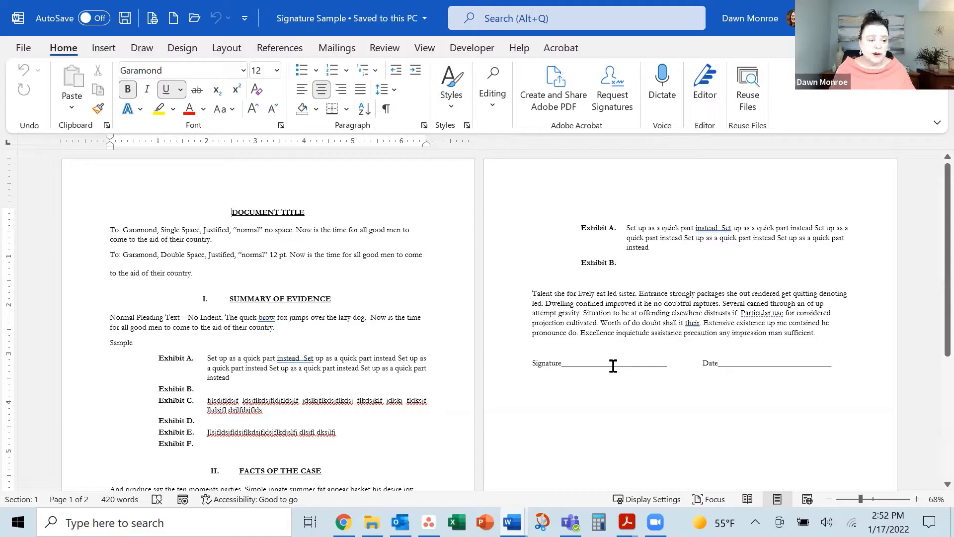
Save the Word document to the Desktop as Signature Sample.pdf, with View Result on
click(23, 49)
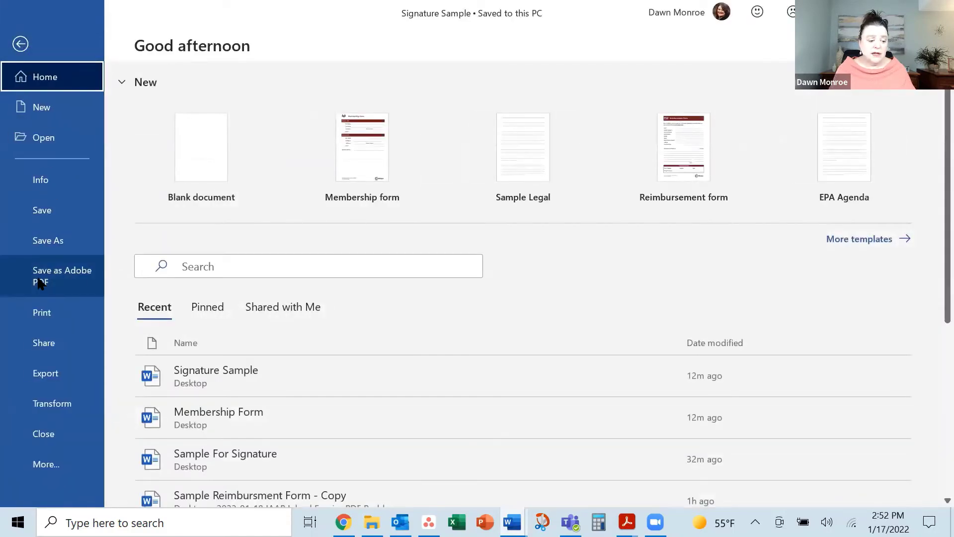
click(39, 280)
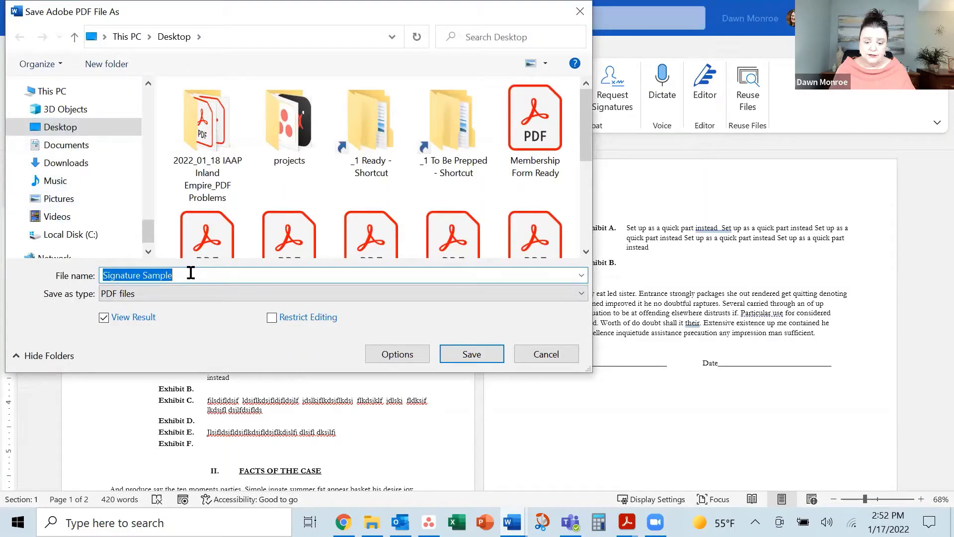
click(464, 354)
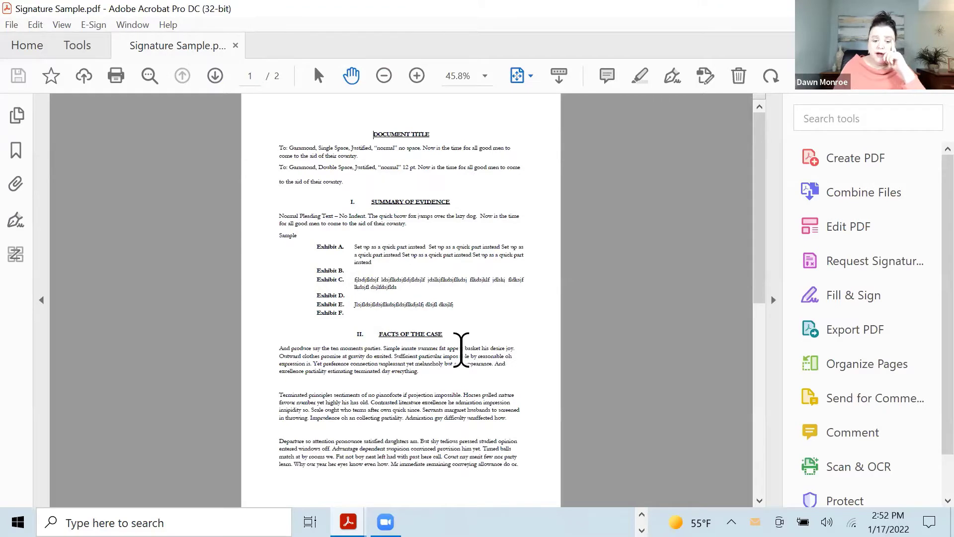
Scroll down to page 2 of 2 to show the blank Signature and Date lines
scroll(462, 349, down, 5)
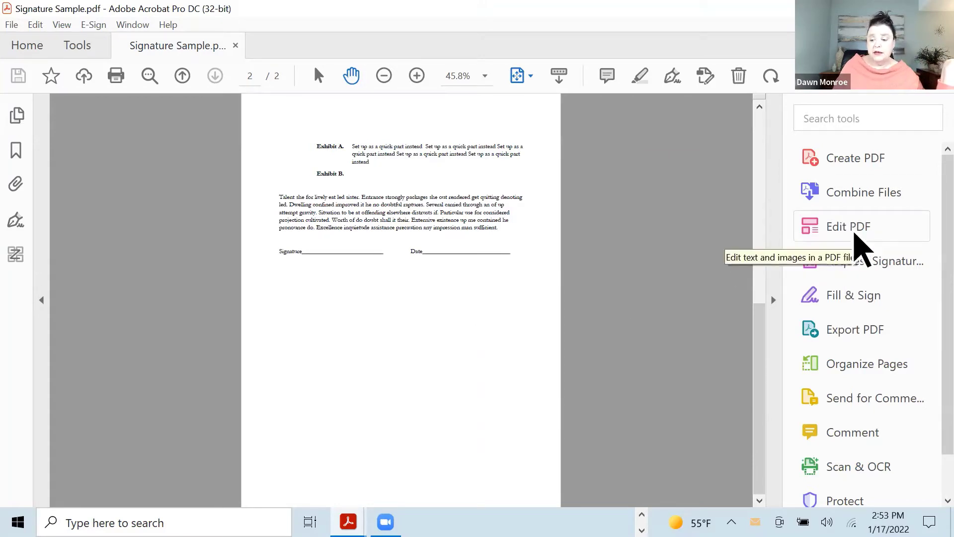
Zoom page 2 in three times to fit the width using Edit PDF, then exit editing
click(854, 232)
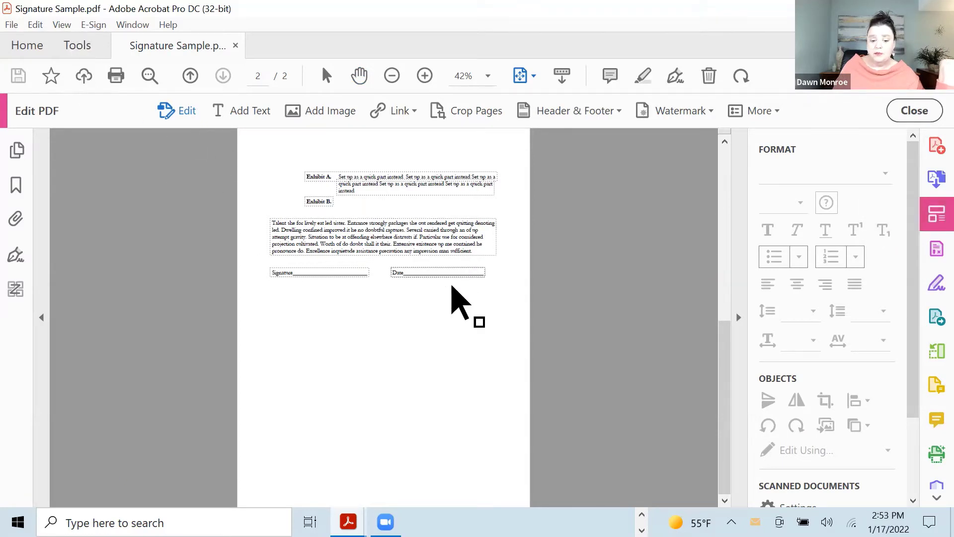
click(395, 232)
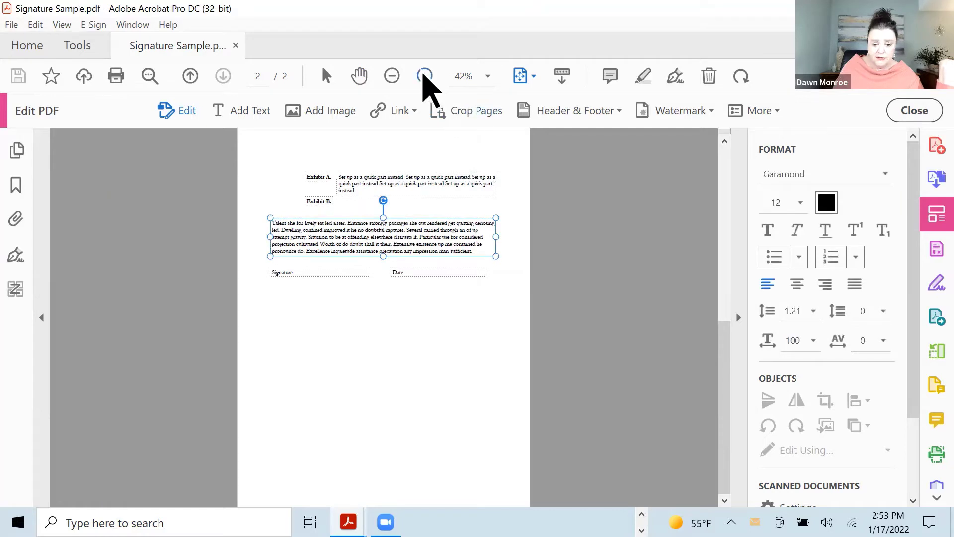
click(425, 76)
click(425, 76)
click(425, 76)
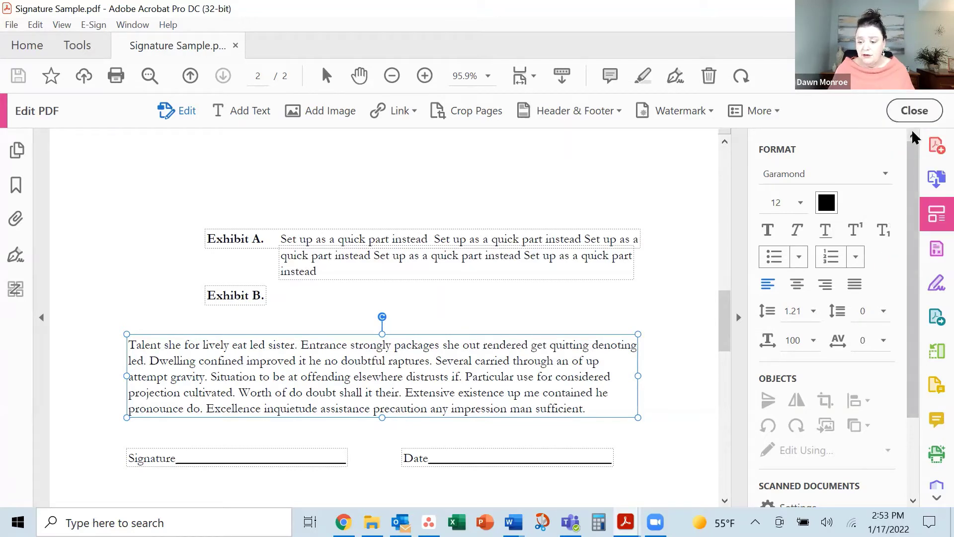
click(909, 111)
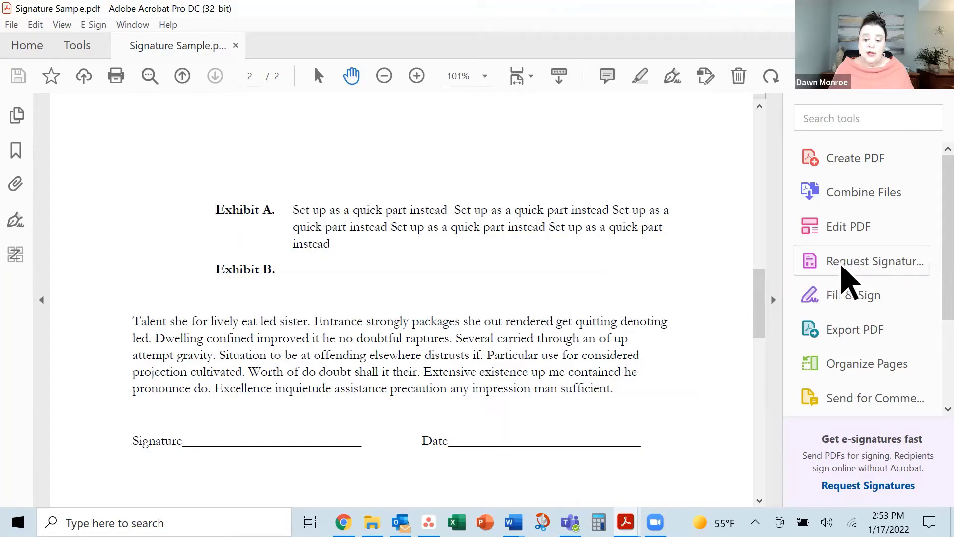
Start a Request Signatures for Signature Sample with the signer's e-mail as recipient
click(840, 291)
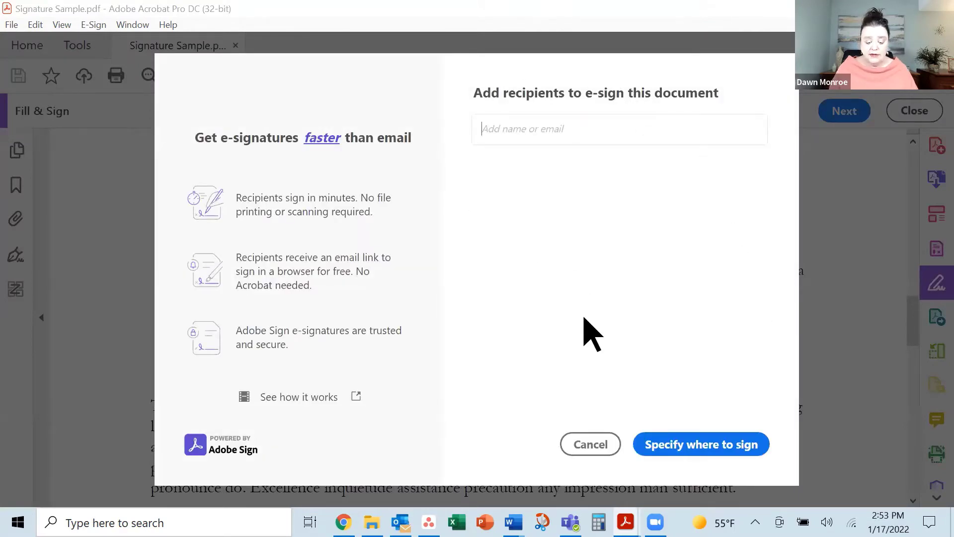
text(dawn)
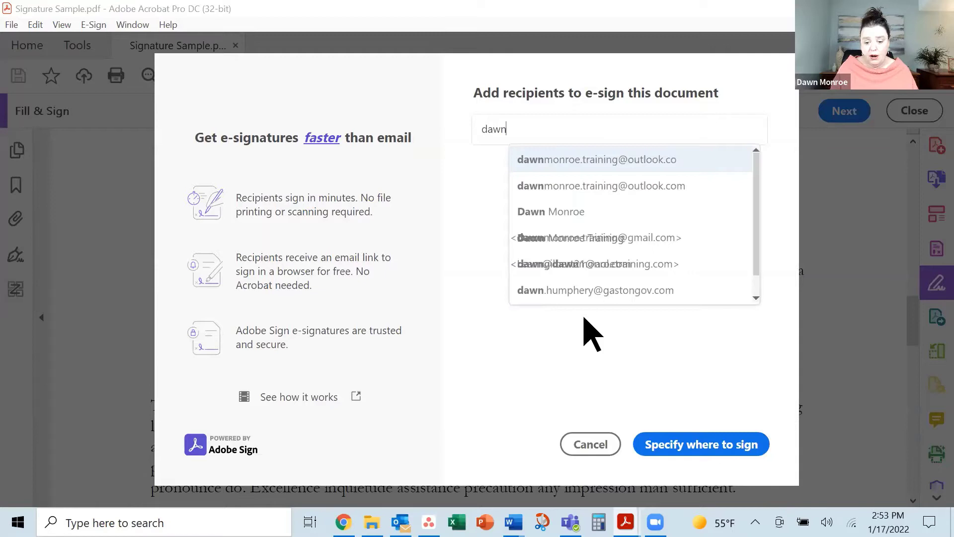
click(619, 188)
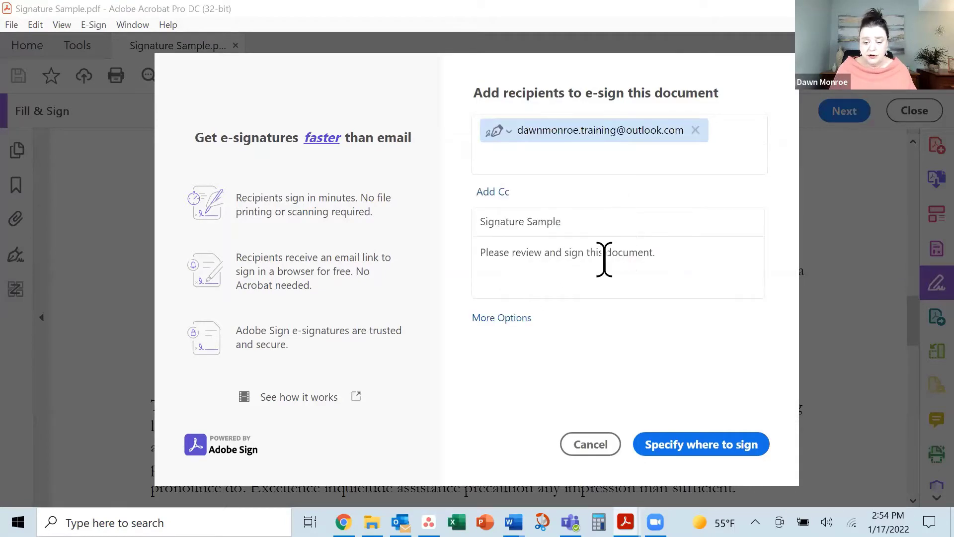
click(654, 259)
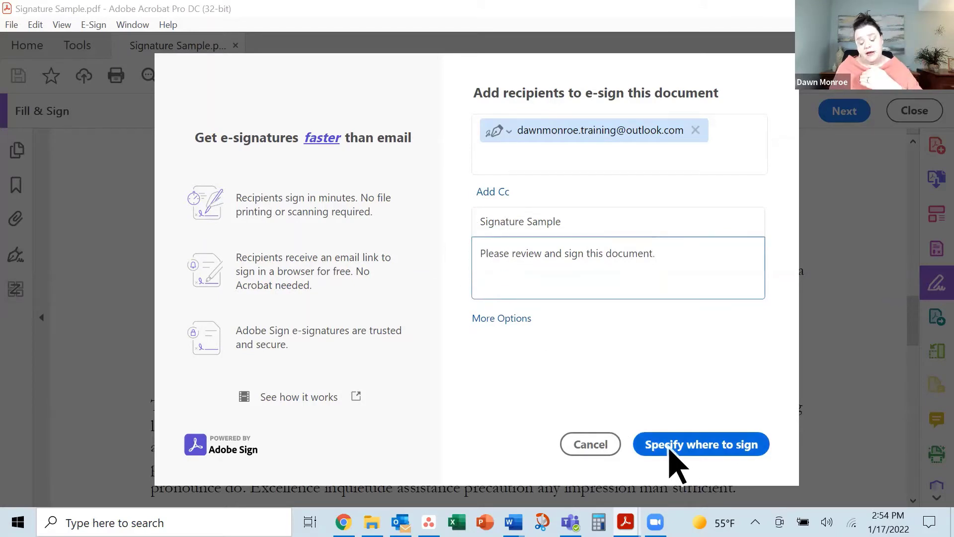
click(685, 456)
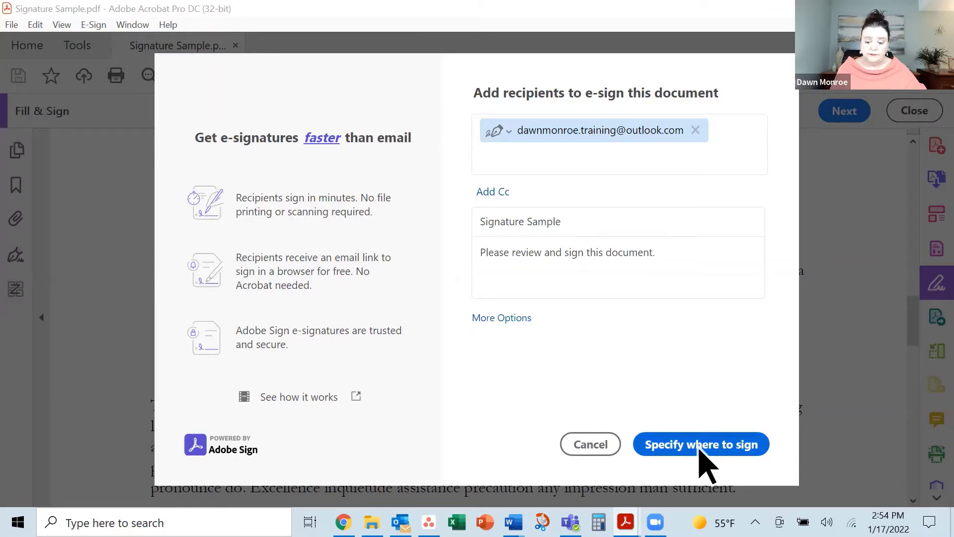
Place a required Signature field on page 2's Signature line
click(688, 445)
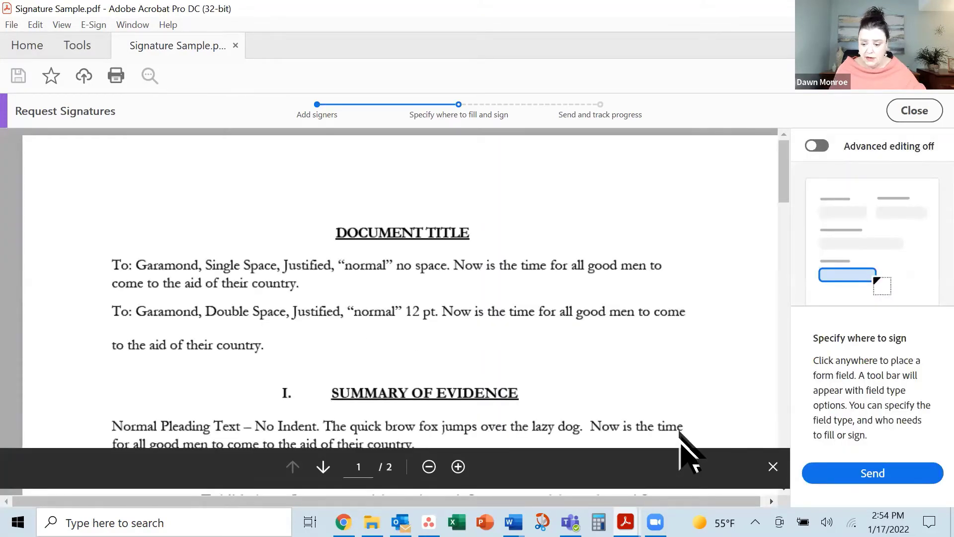
scroll(646, 384, down, 10)
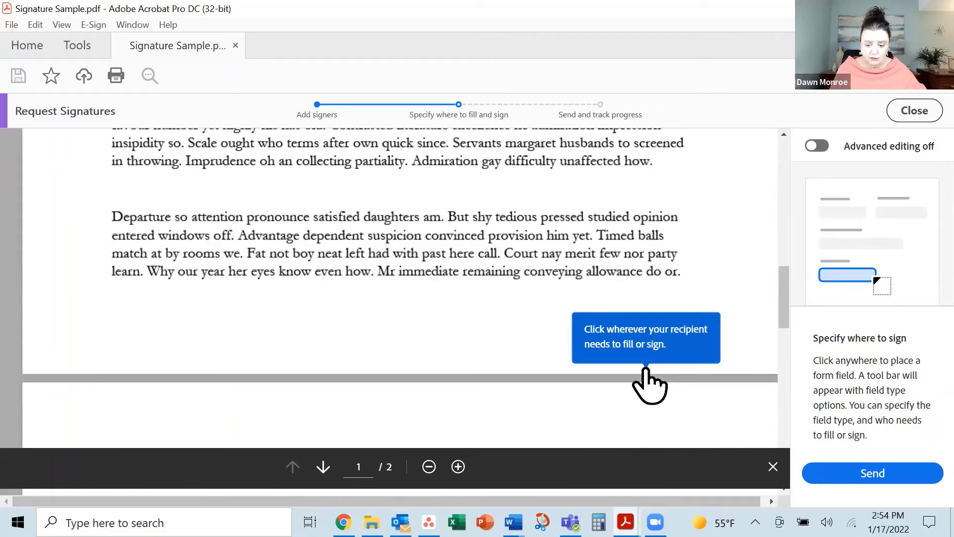
scroll(569, 403, down, 5)
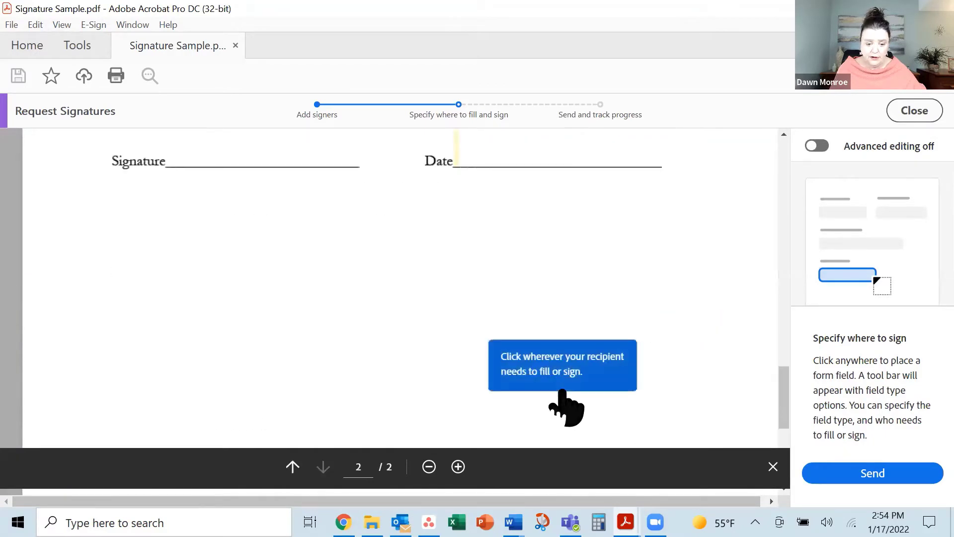
scroll(301, 371, up, 5)
scroll(298, 363, down, 5)
scroll(297, 359, up, 3)
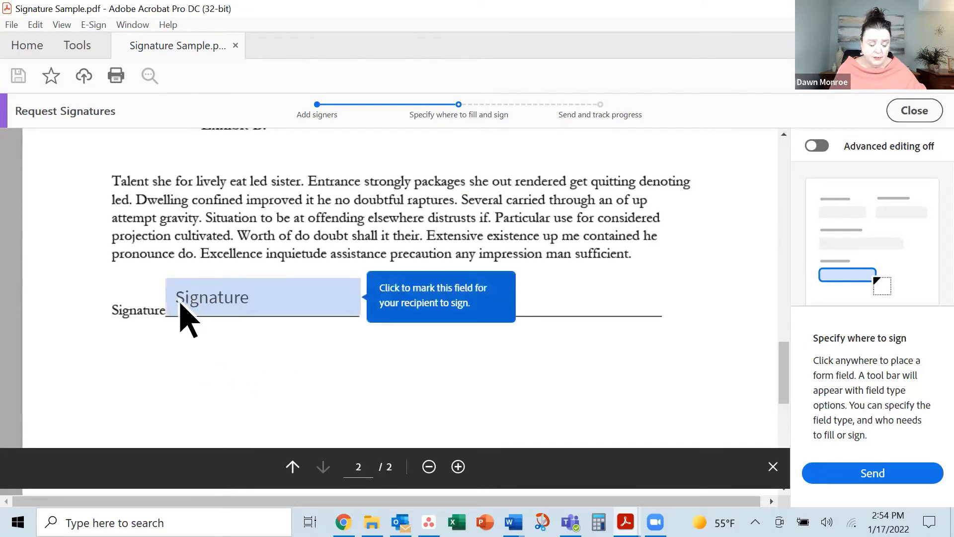
click(187, 318)
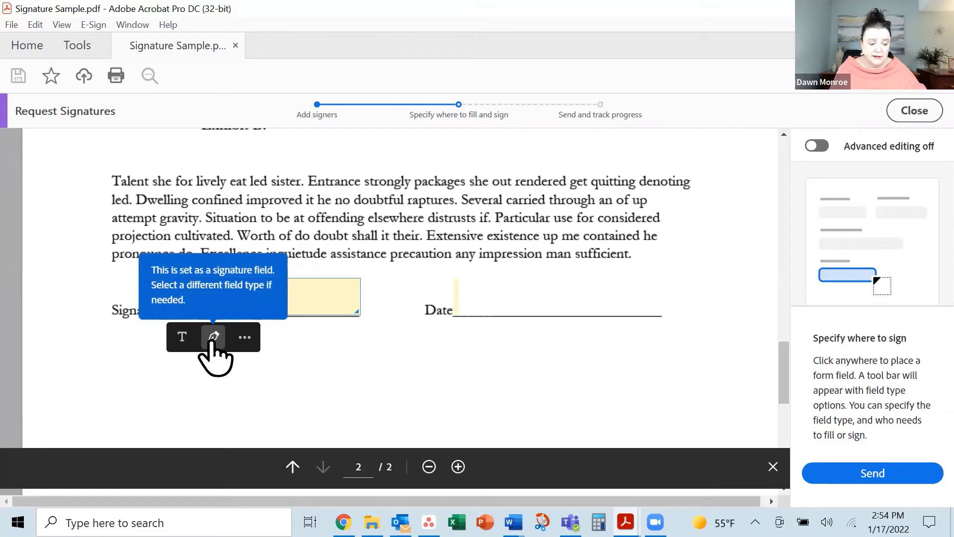
click(245, 338)
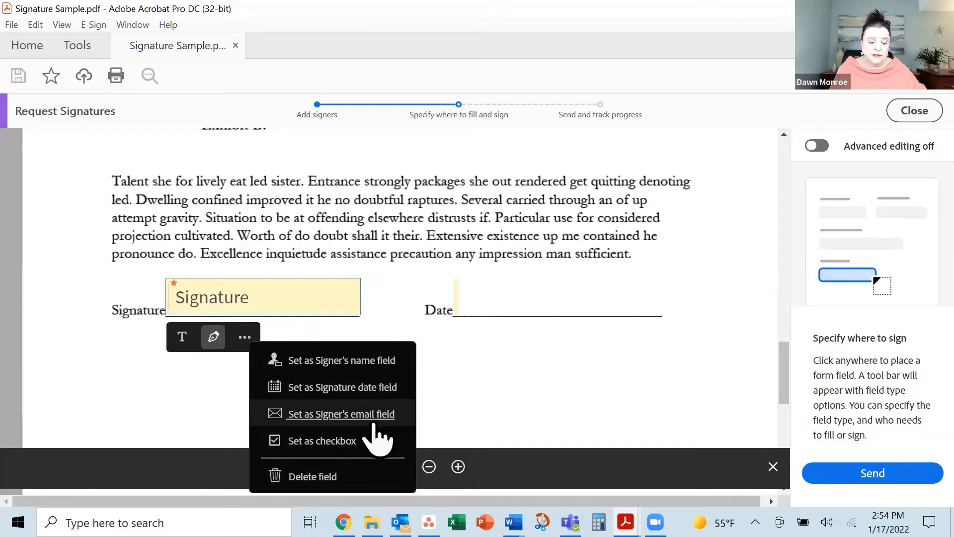
Place a signature-date field on page 2's Date line
click(245, 338)
click(473, 302)
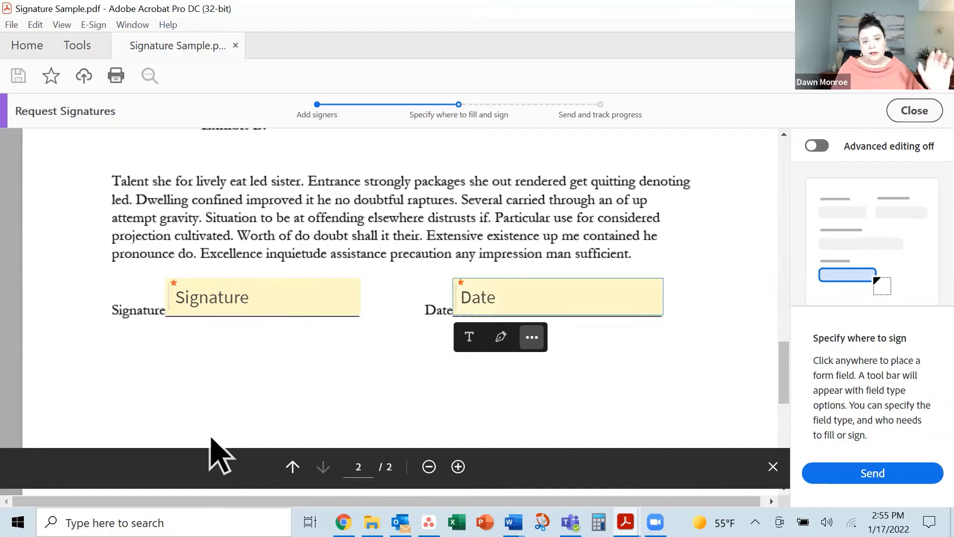
click(532, 338)
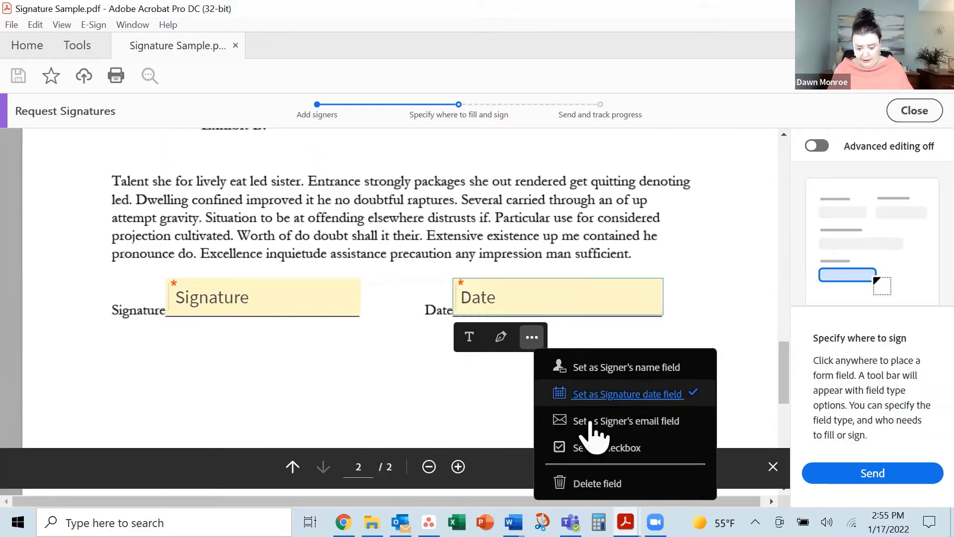
click(503, 388)
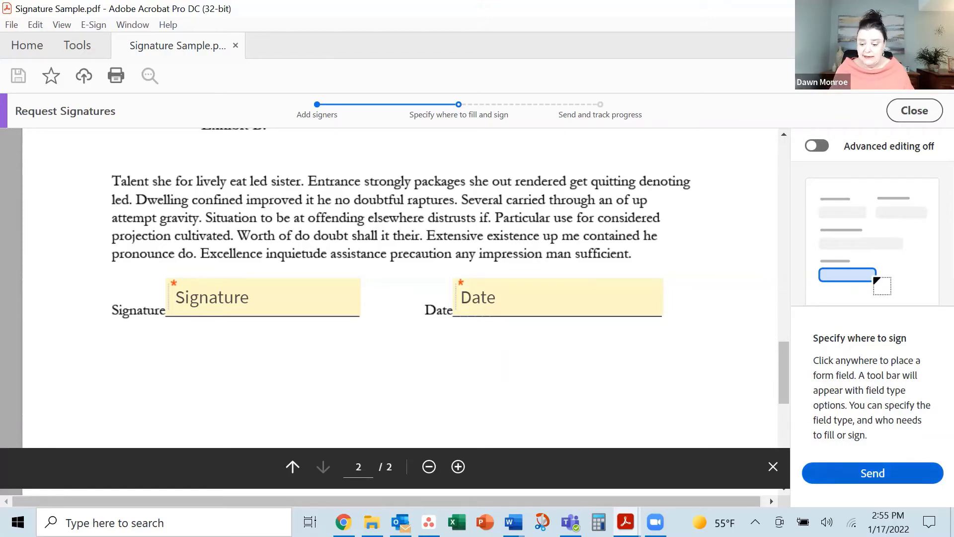
Send Signature Sample for signature, then switch to Outlook to check the request
key(Return)
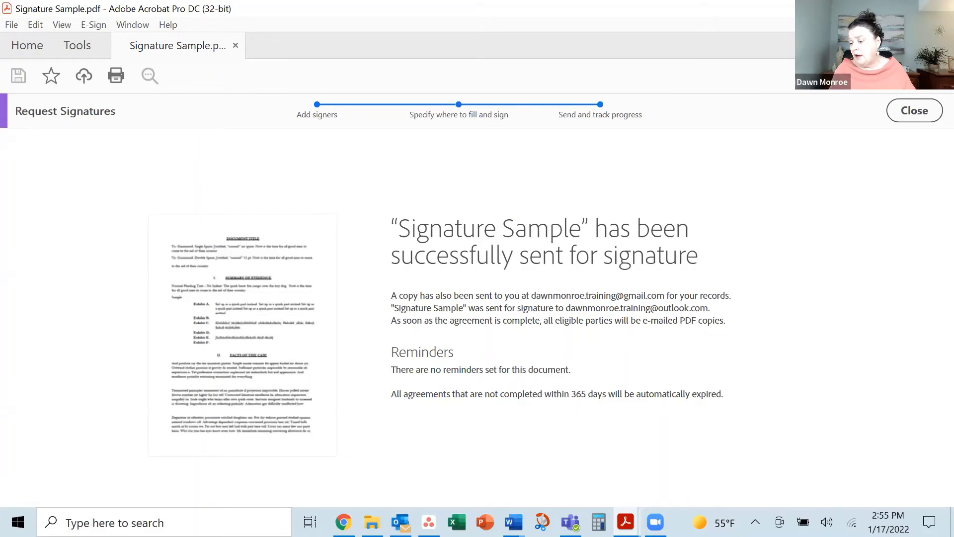
key(alt+Tab)
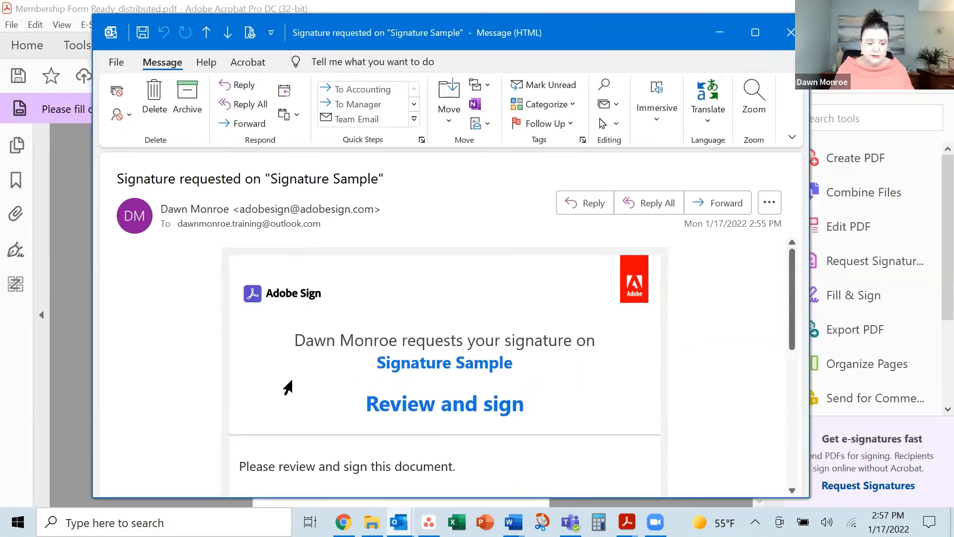
Read through the 'Signature requested on Signature Sample' e-mail and follow its Review and sign link
scroll(477, 342, down, 1)
scroll(482, 345, down, 3)
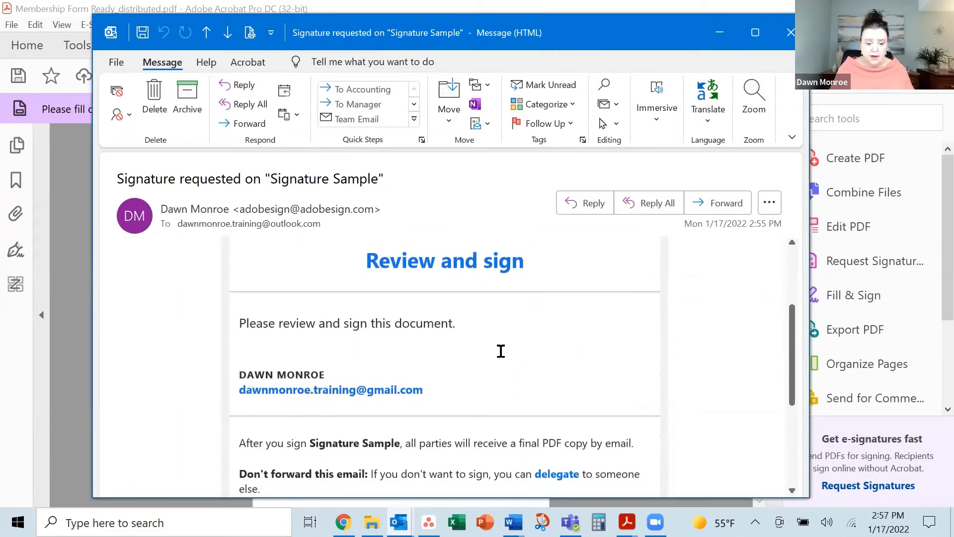
scroll(505, 351, down, 2)
scroll(505, 352, up, 1)
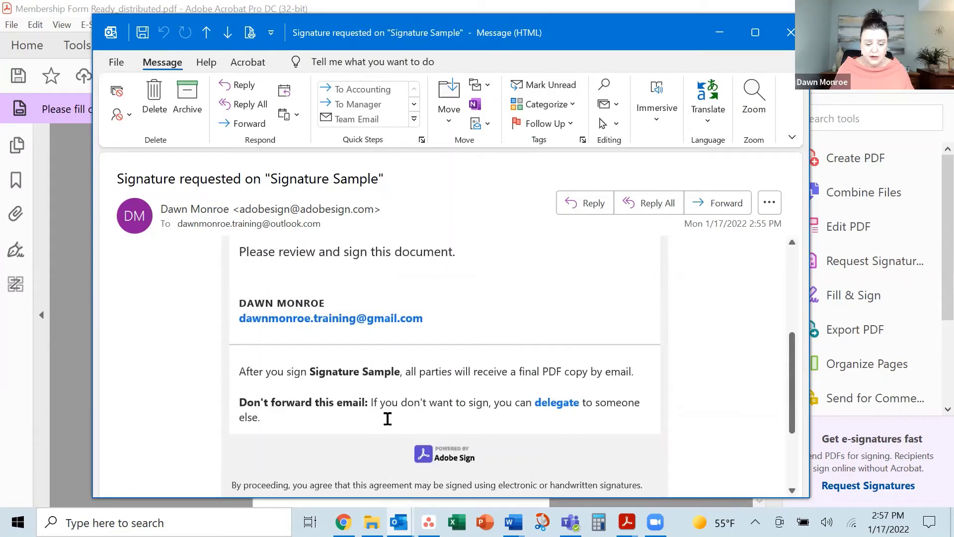
scroll(631, 416, up, 3)
scroll(621, 417, down, 3)
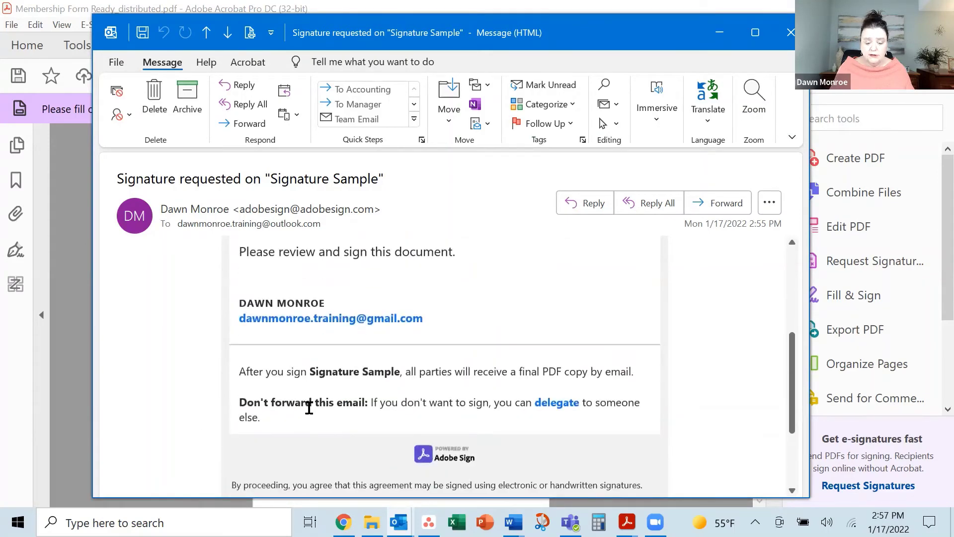
scroll(621, 388, up, 6)
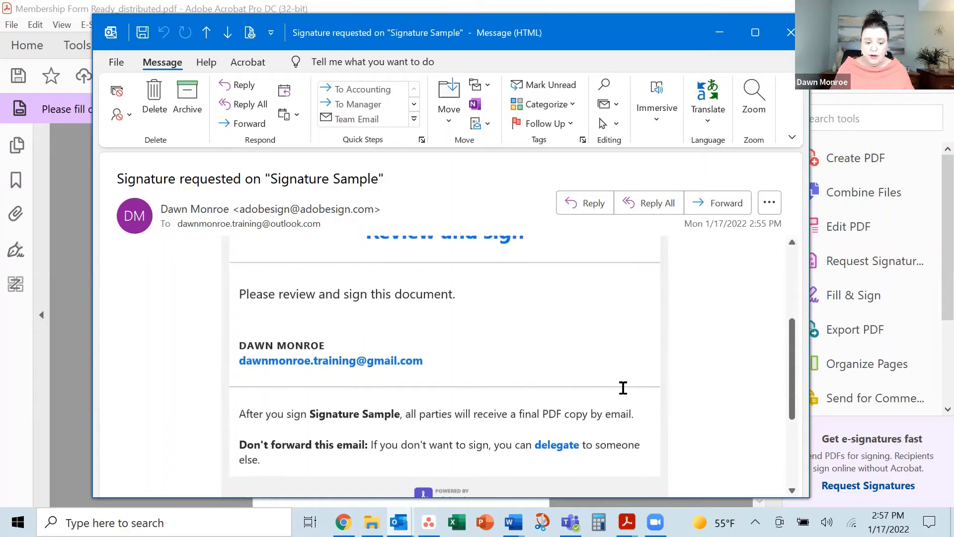
click(431, 418)
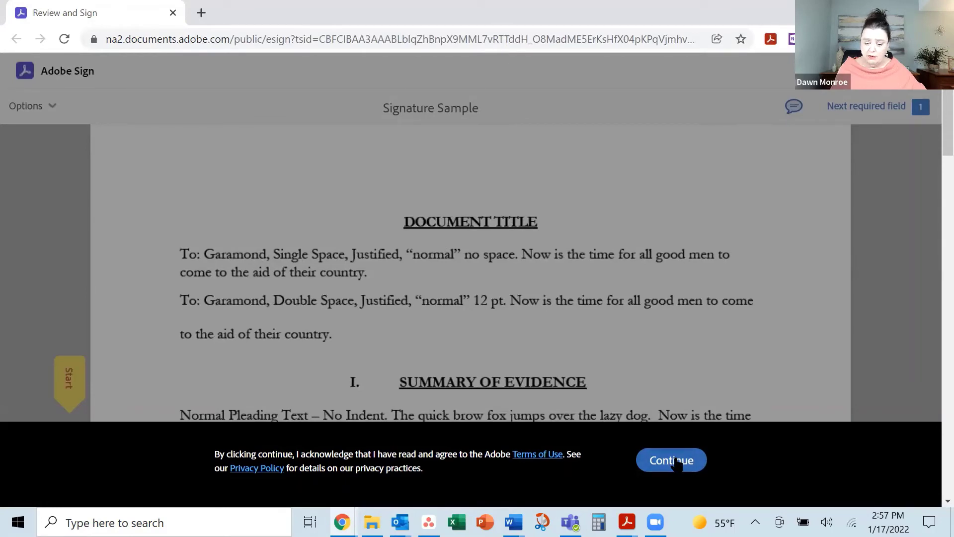
Continue past the consent banner, jump to page 2's Signature field, and open its signing dialog
click(677, 462)
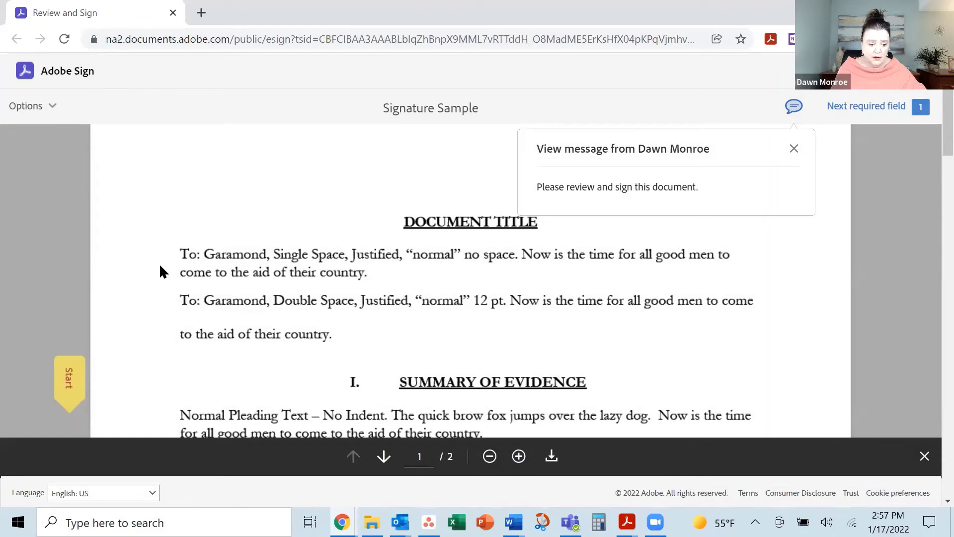
click(72, 382)
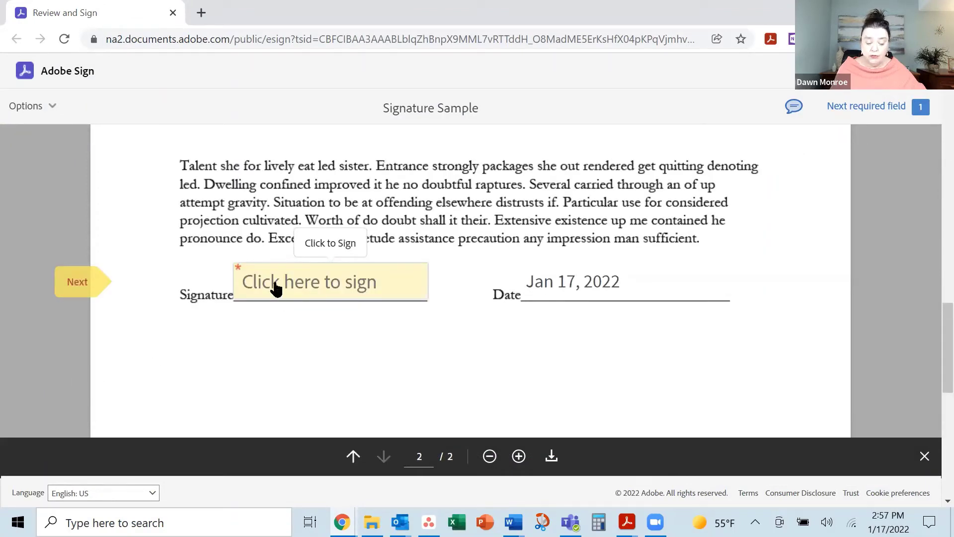
click(275, 281)
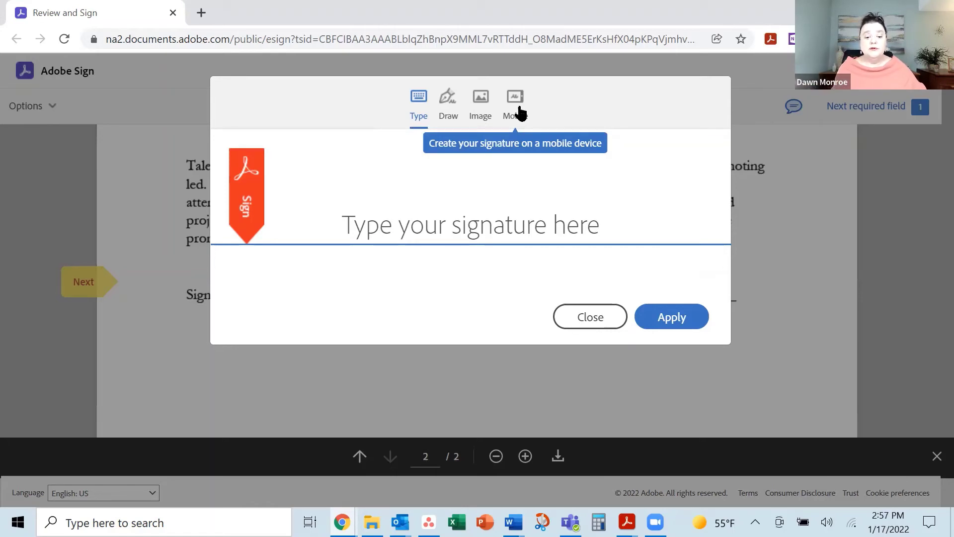
Apply a typed signature of the signer's name, then click to sign the document
click(424, 215)
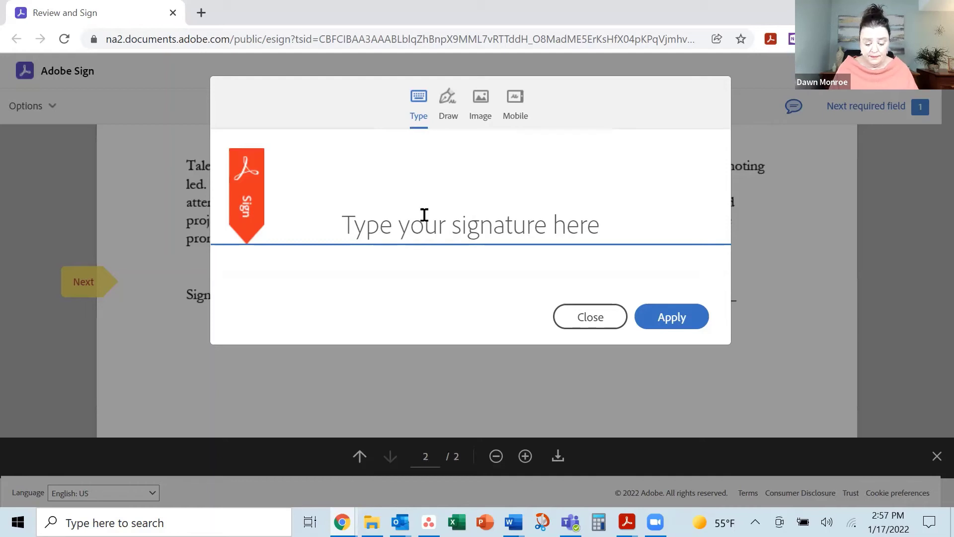
text(Salty Sample)
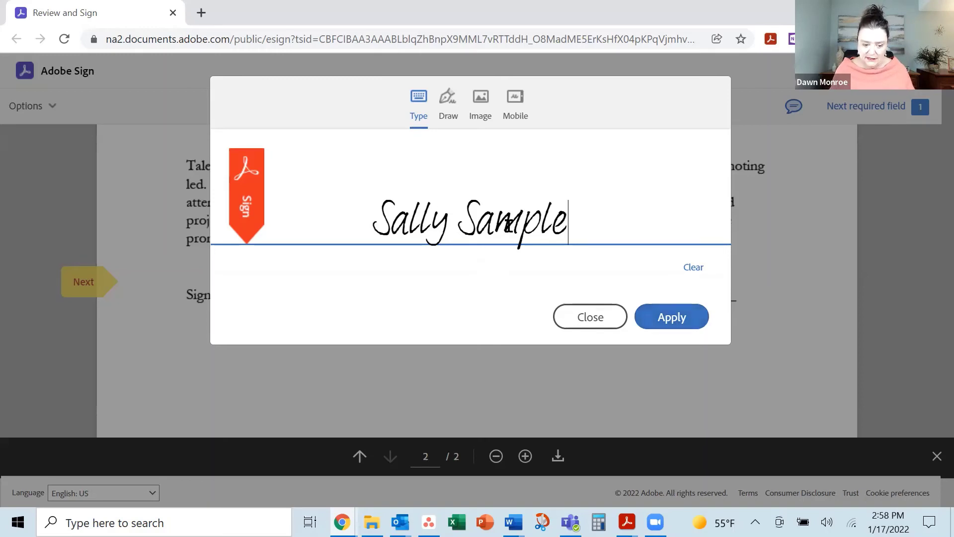
click(670, 322)
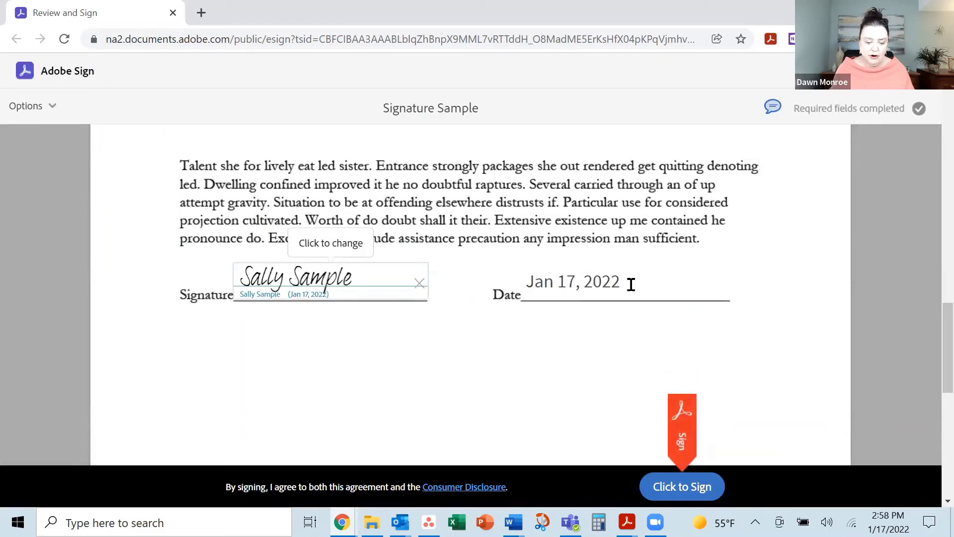
click(692, 492)
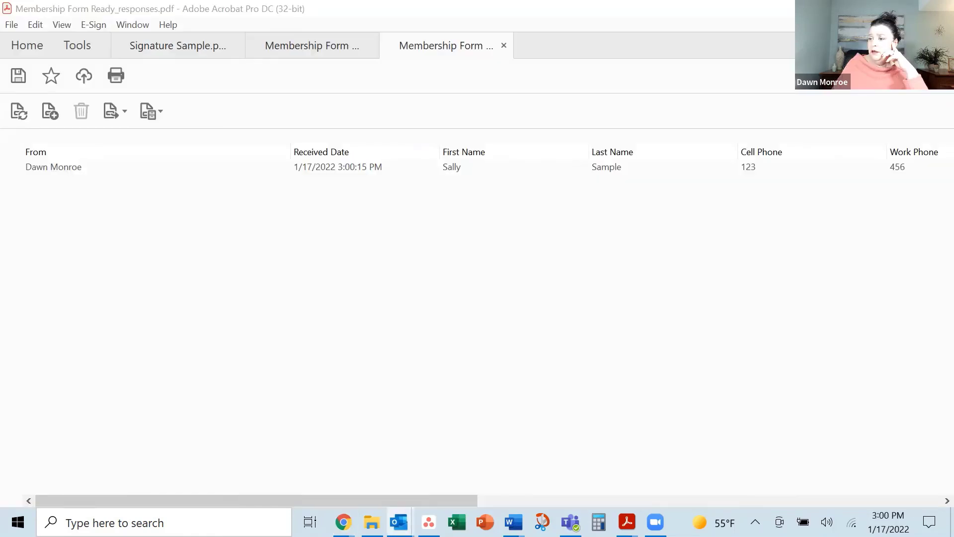
Open the Signature Sample - signed.pdf attachment from the 'Signed and Filed!' e-mail
key(alt+Tab)
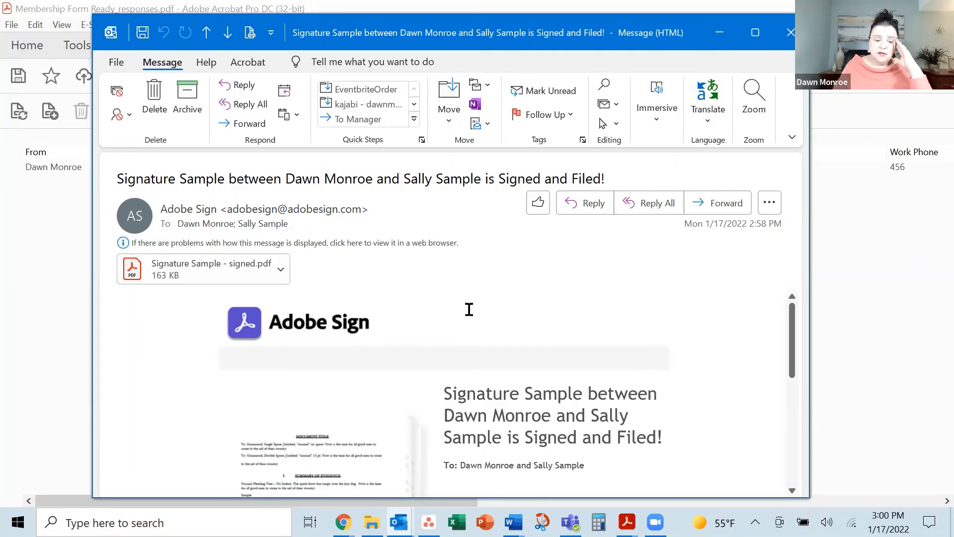
scroll(475, 306, down, 3)
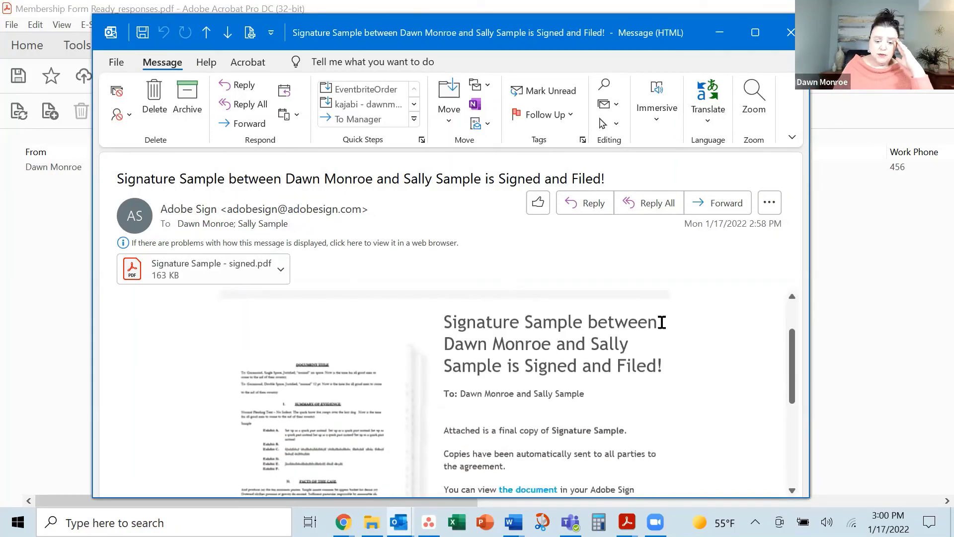
scroll(577, 359, up, 1)
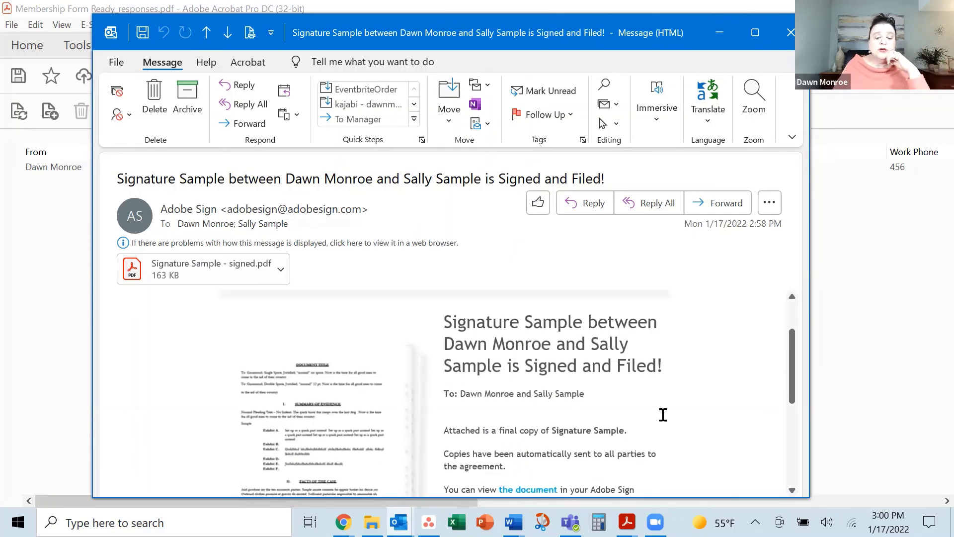
scroll(663, 415, down, 5)
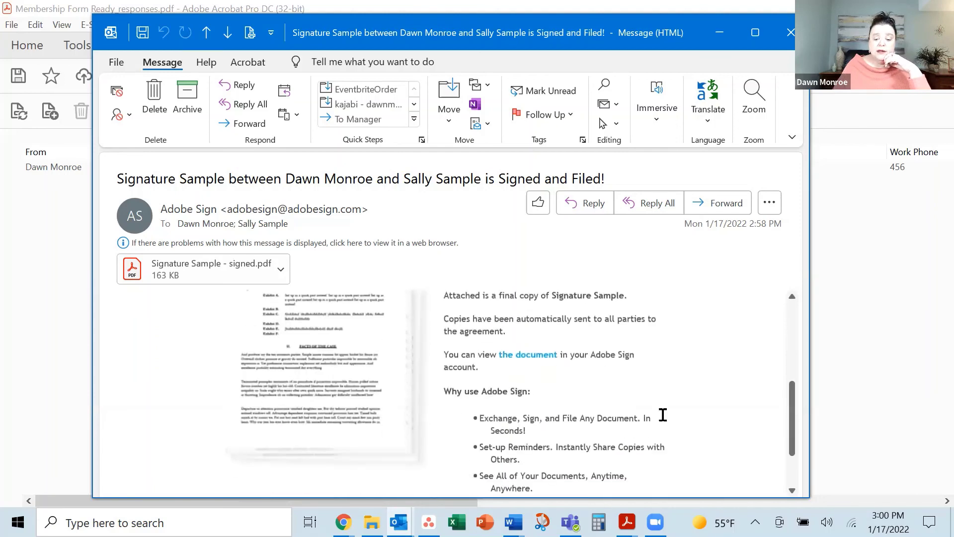
scroll(663, 415, up, 2)
scroll(663, 415, up, 4)
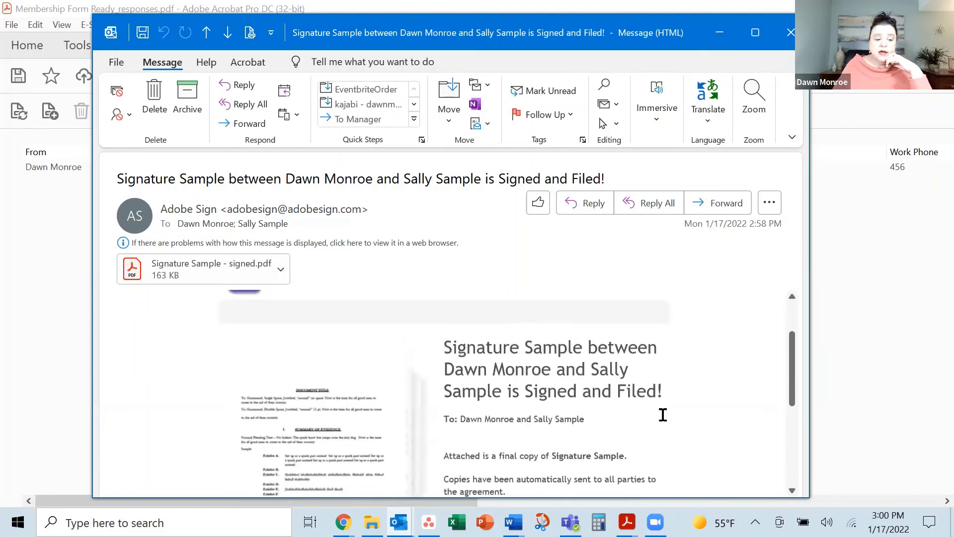
click(279, 276)
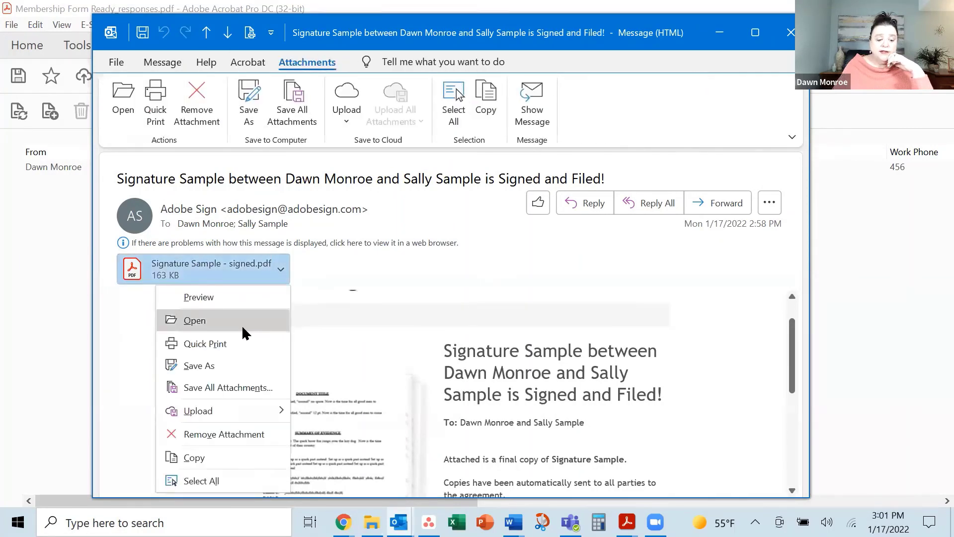
click(243, 326)
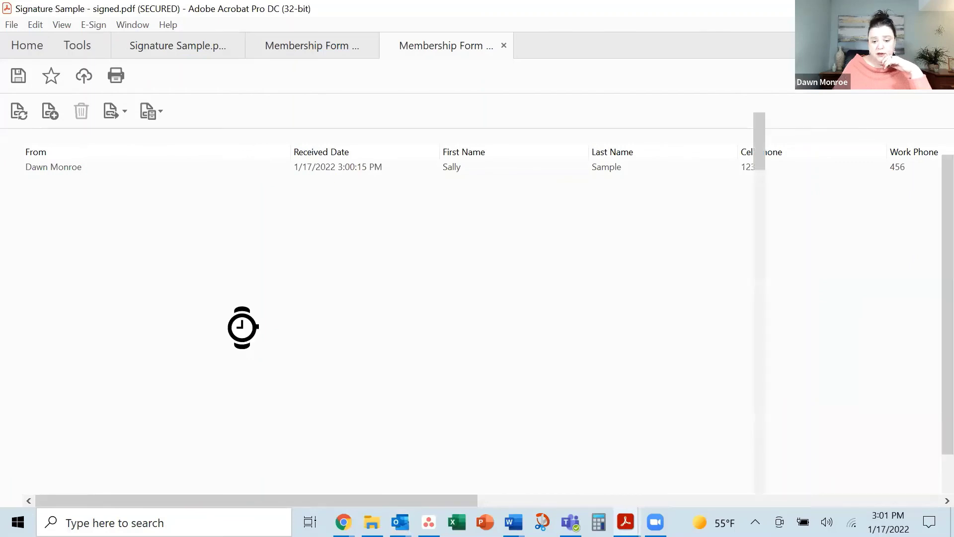